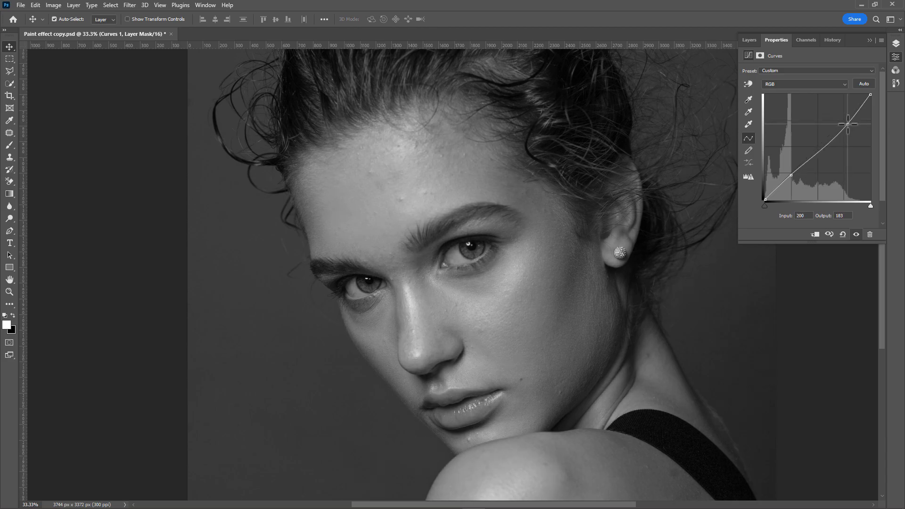
Drag the Curves shadow point down toward Input 66 / Output 52 to deepen the shadows.
click(792, 176)
drag(791, 177, 758, 191)
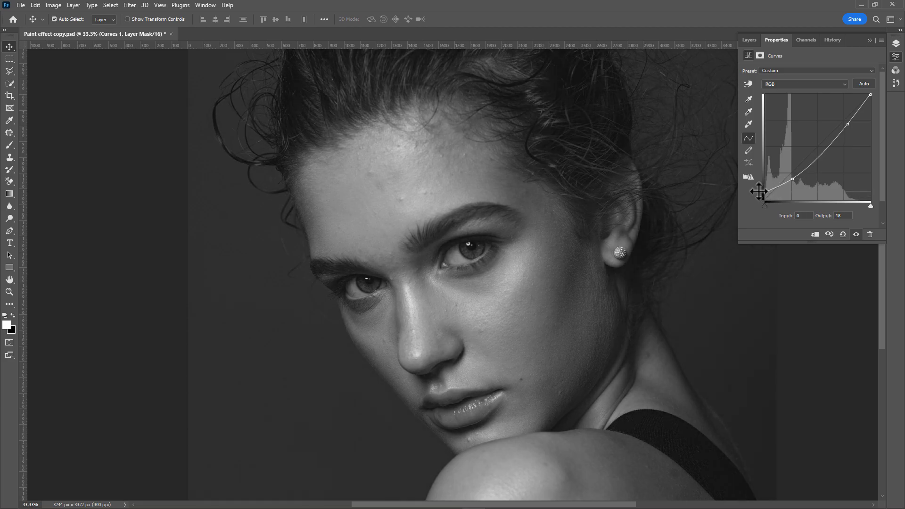
Add a Solid Color fill layer in cyan 00ccff.
click(743, 41)
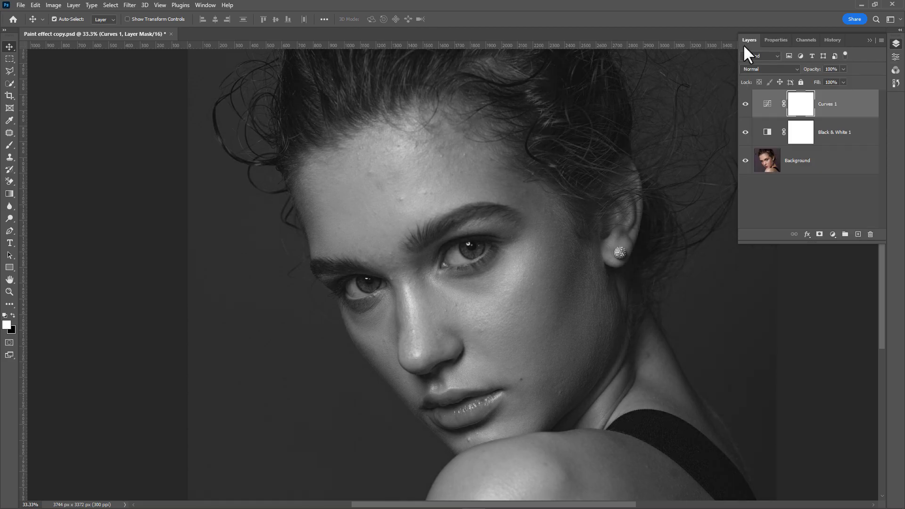
click(832, 234)
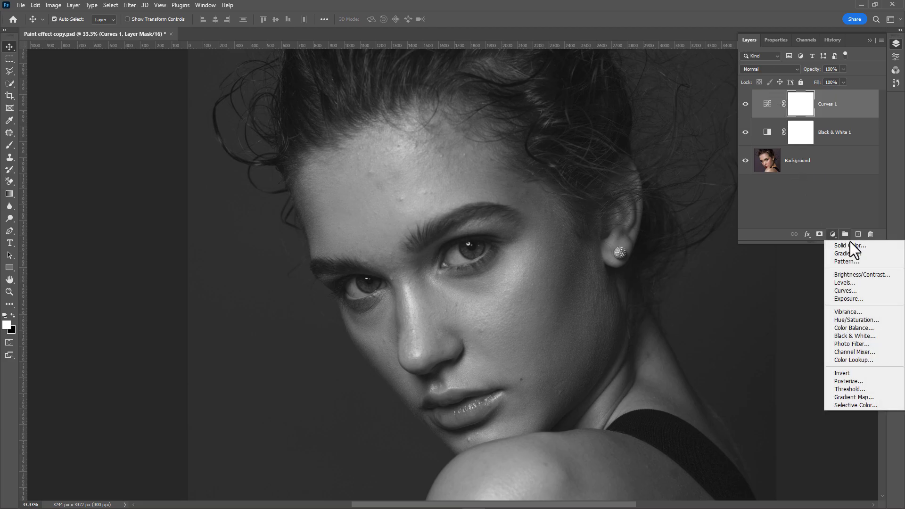
click(854, 245)
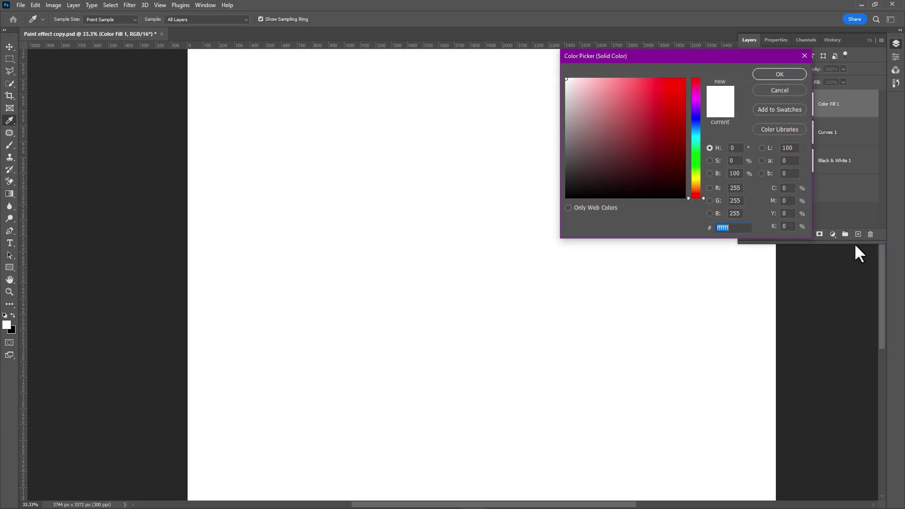
text(00ccff)
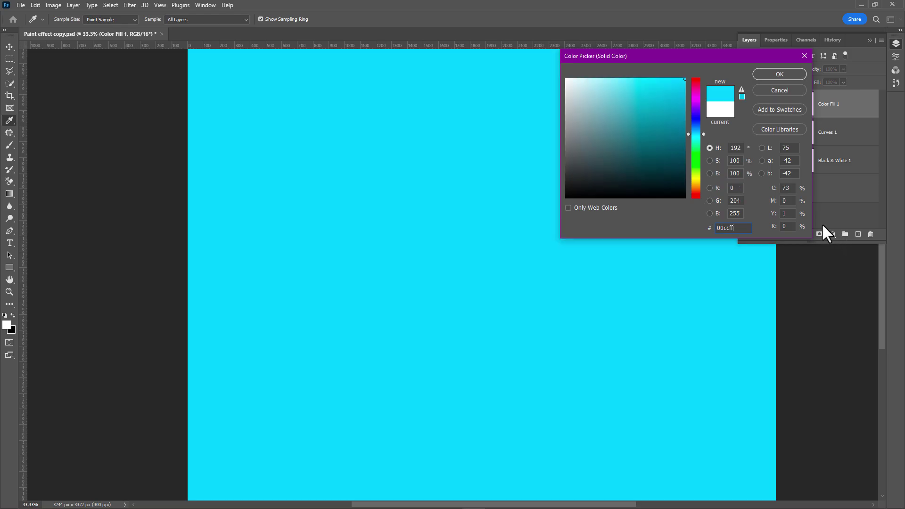
click(776, 74)
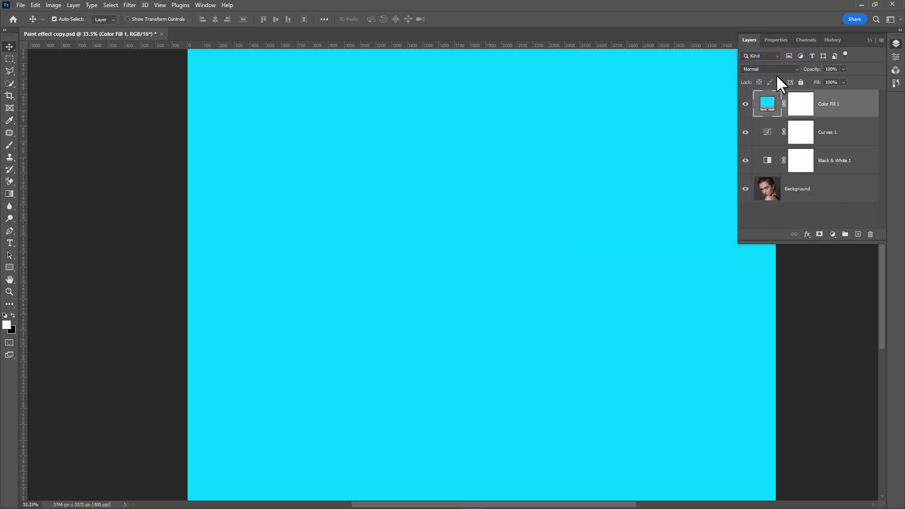
Blend the fill layer in Color mode and invert its mask to hide the cyan tint.
click(776, 70)
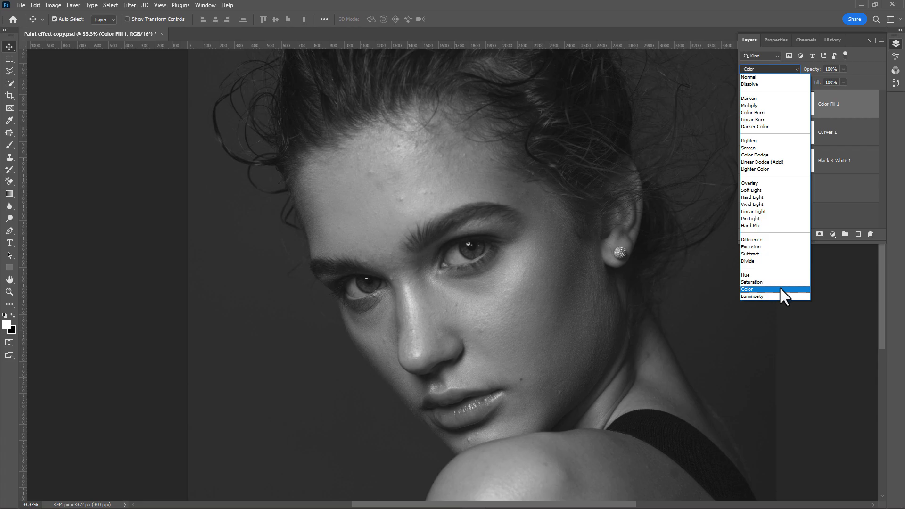
click(779, 287)
click(806, 110)
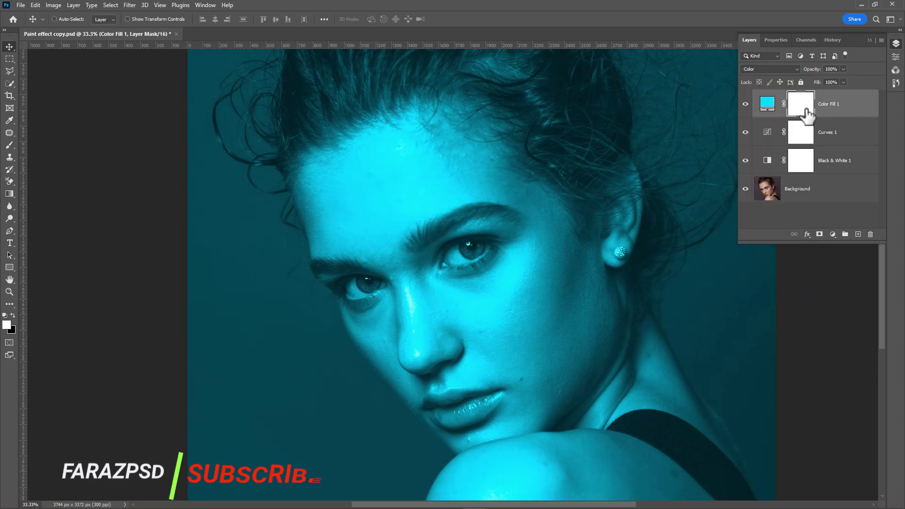
key(ctrl+i)
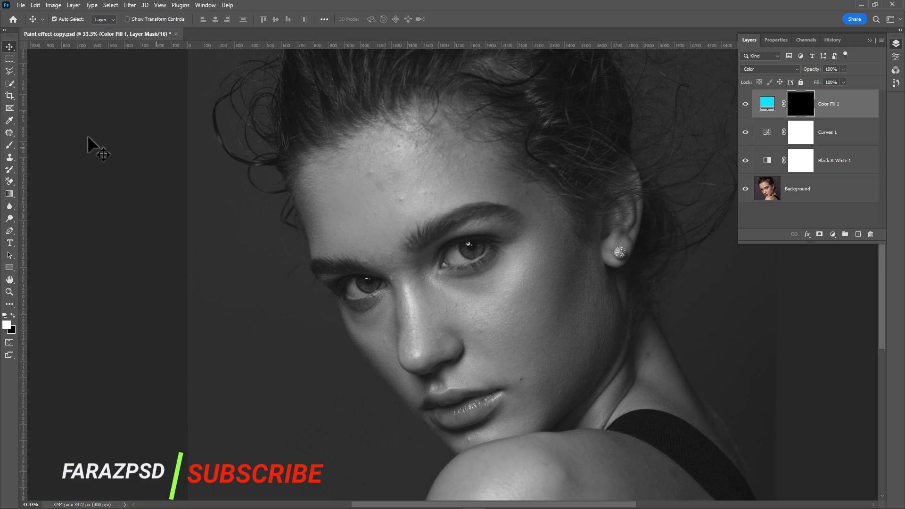
Select the Brush tool with the Hard Round preset from General Brushes.
click(10, 145)
click(58, 13)
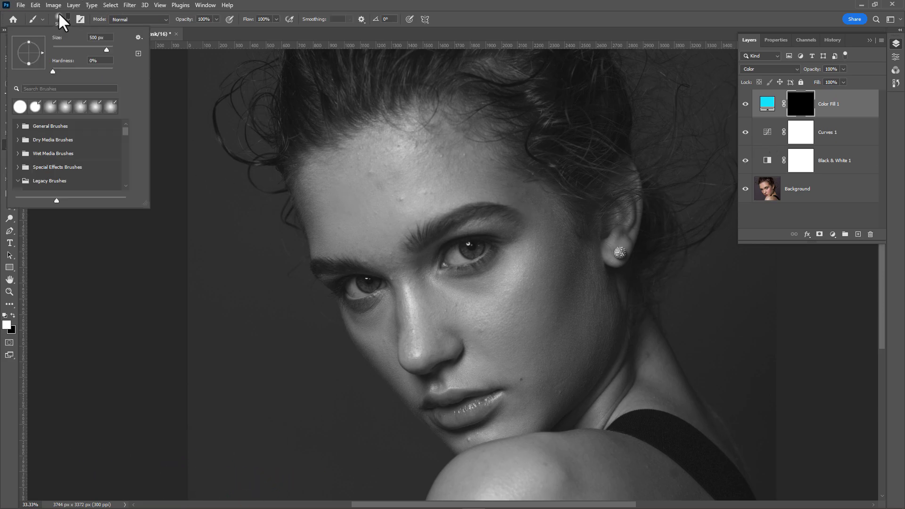
click(18, 126)
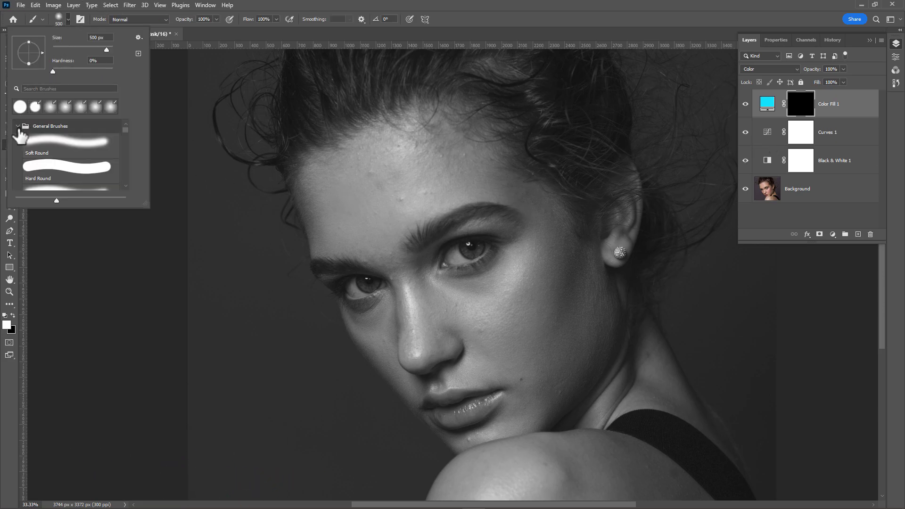
click(60, 170)
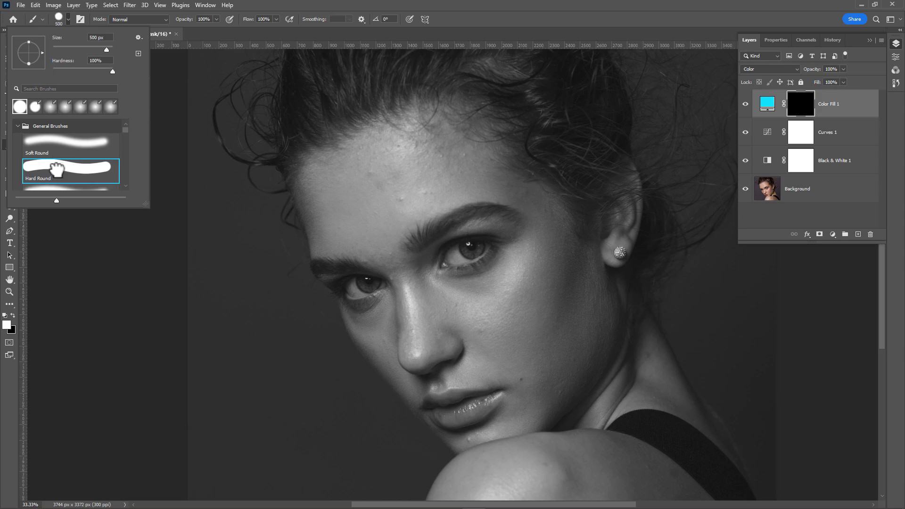
click(68, 17)
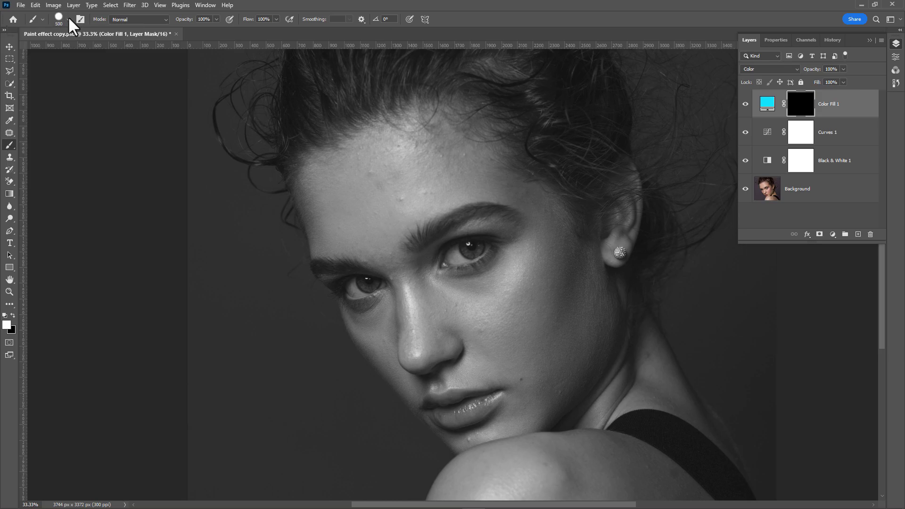
With white at 175 px, paint a straight cyan line from forehead across the eye to the jaw.
click(13, 315)
key(bracketleft)
key(bracketleft)
key(bracketleft)
key(bracketleft)
key(bracketleft)
shift+click(455, 209)
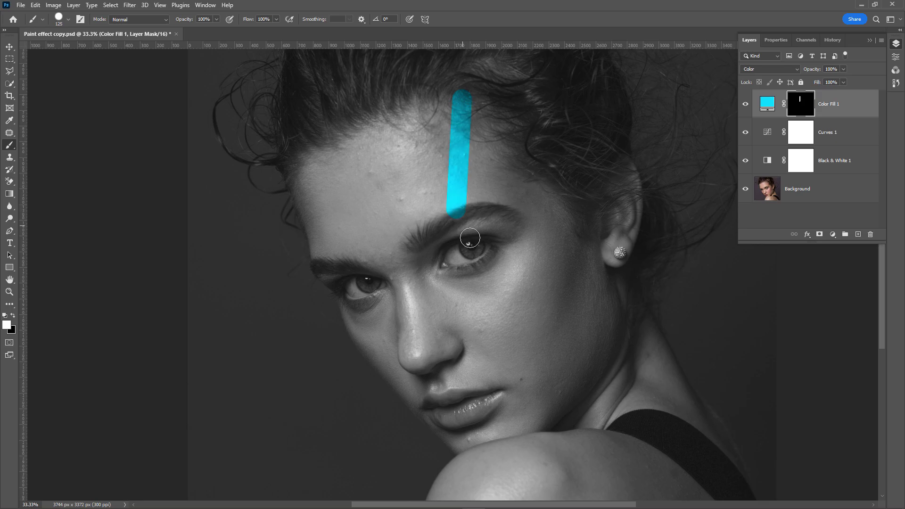
shift+click(535, 364)
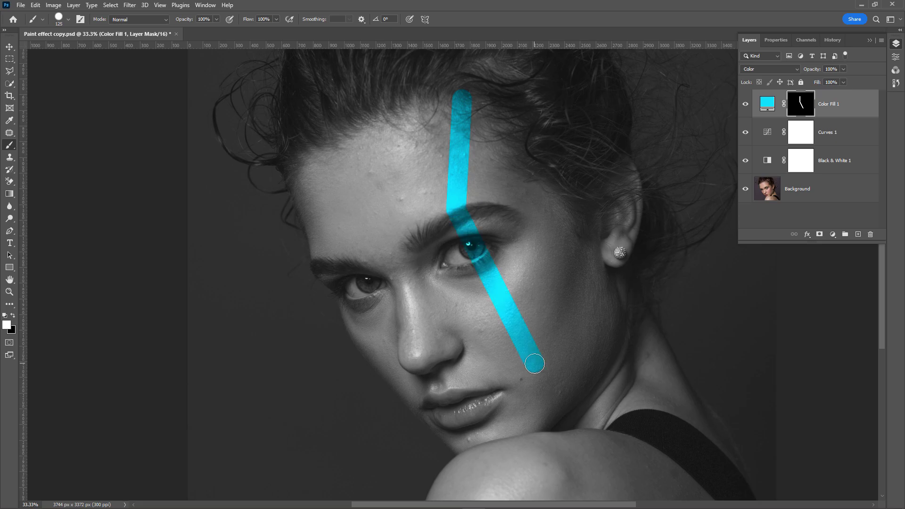
shift+click(533, 433)
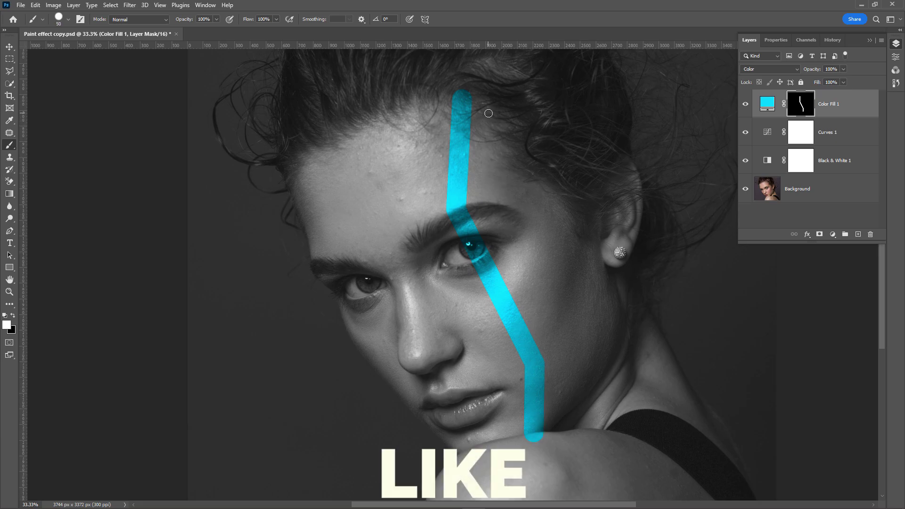
Add thinner parallel cyan lines from the forehead down the cheek.
click(490, 114)
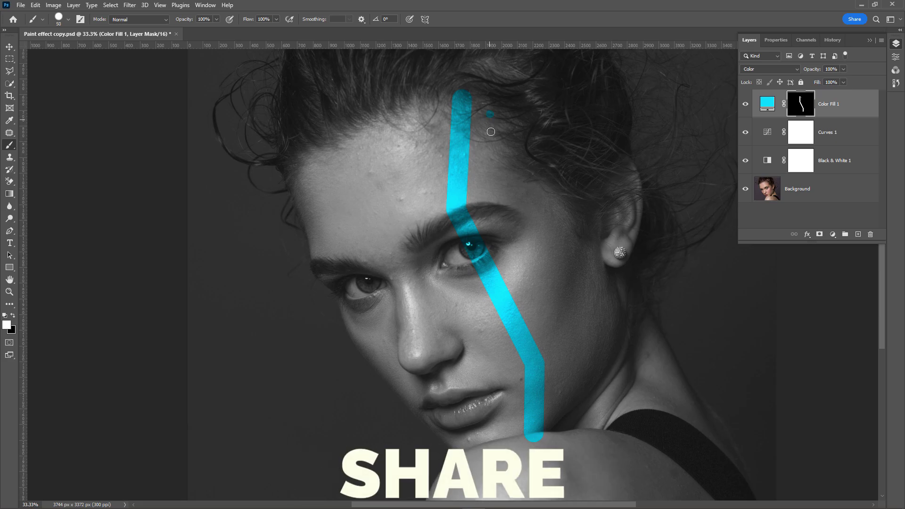
shift+click(485, 202)
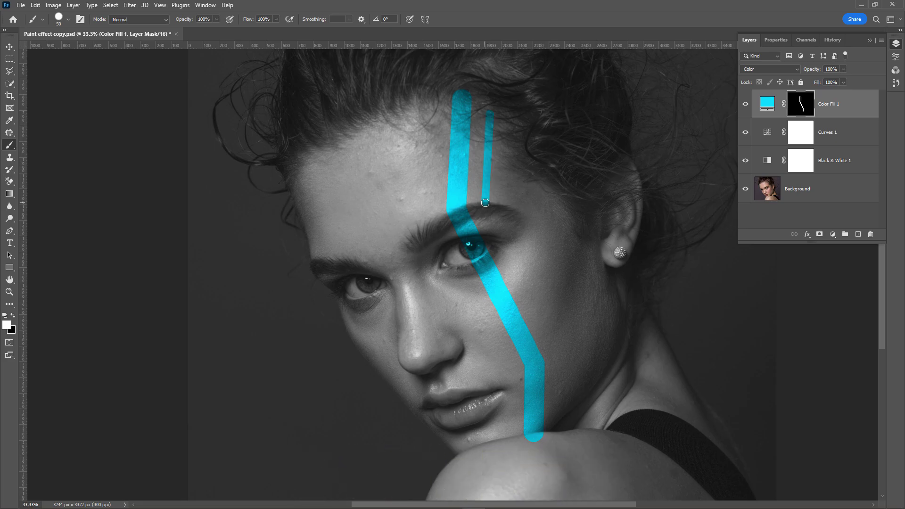
shift+click(559, 355)
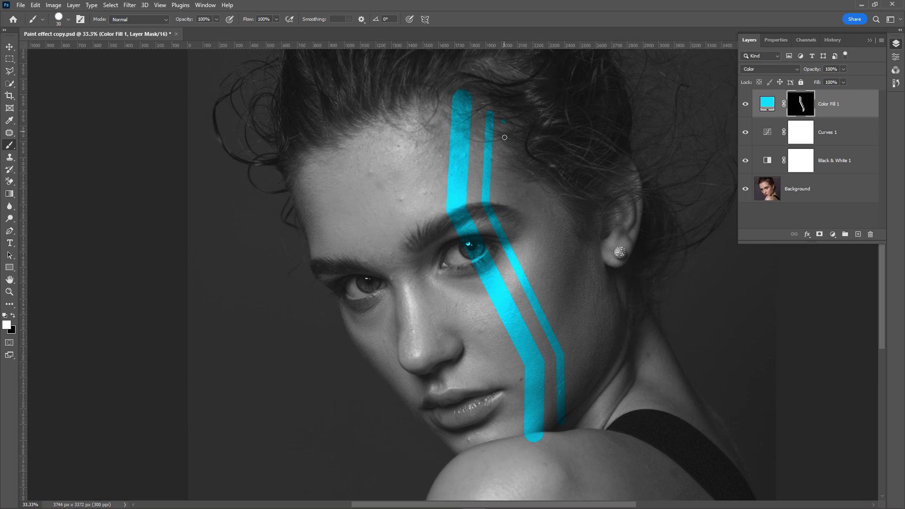
shift+click(574, 354)
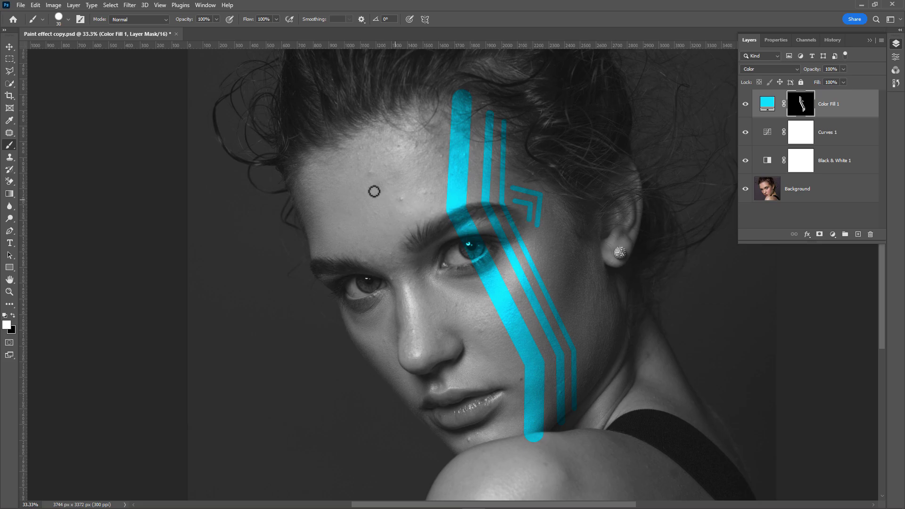
Outline an angular forehead band with the Polygonal Lasso and fill it cyan with a 175 px brush.
click(9, 67)
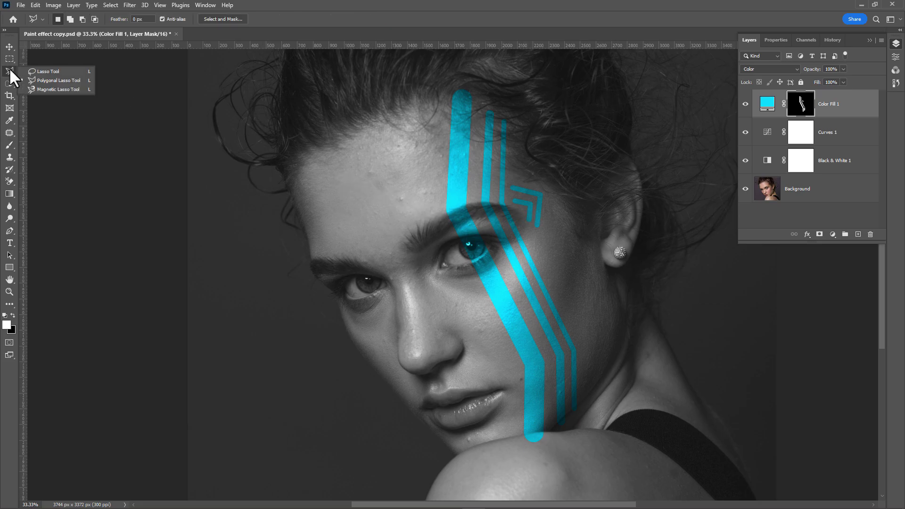
click(43, 78)
click(442, 169)
click(442, 201)
click(389, 240)
click(385, 225)
click(422, 194)
click(421, 185)
click(442, 172)
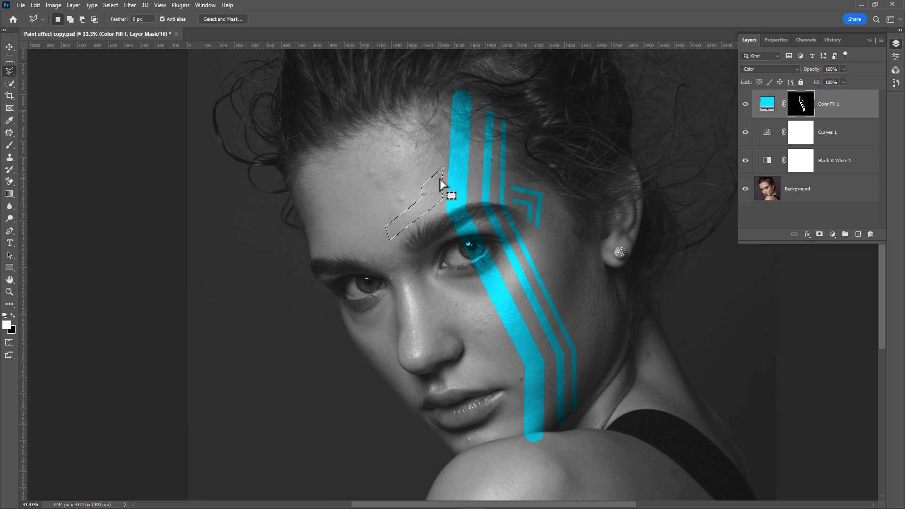
key(b)
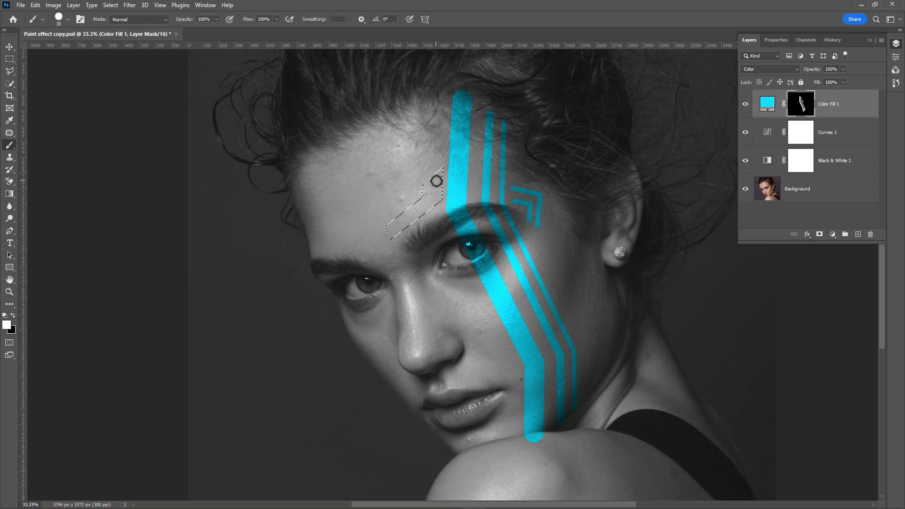
key(bracketright)
key(bracketright)
key(bracketright)
key(bracketright)
key(bracketright)
key(bracketright)
key(bracketright)
key(bracketright)
key(bracketright)
key(bracketright)
key(bracketright)
mouse_move(440, 177)
mouse_down()
mouse_move(420, 217)
mouse_move(435, 182)
mouse_up()
key(ctrl+d)
Outline a second angular band over the left eyebrow and paint it cyan.
key(l)
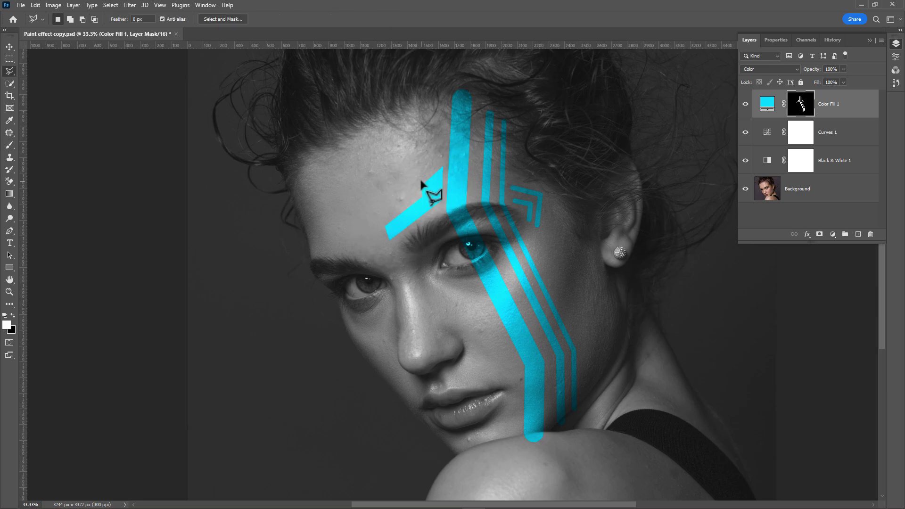
click(377, 231)
click(381, 244)
click(317, 251)
click(303, 223)
click(328, 227)
click(333, 235)
click(377, 231)
key(b)
mouse_move(373, 236)
mouse_down()
mouse_move(308, 231)
mouse_move(311, 214)
mouse_move(328, 258)
mouse_move(328, 239)
mouse_up()
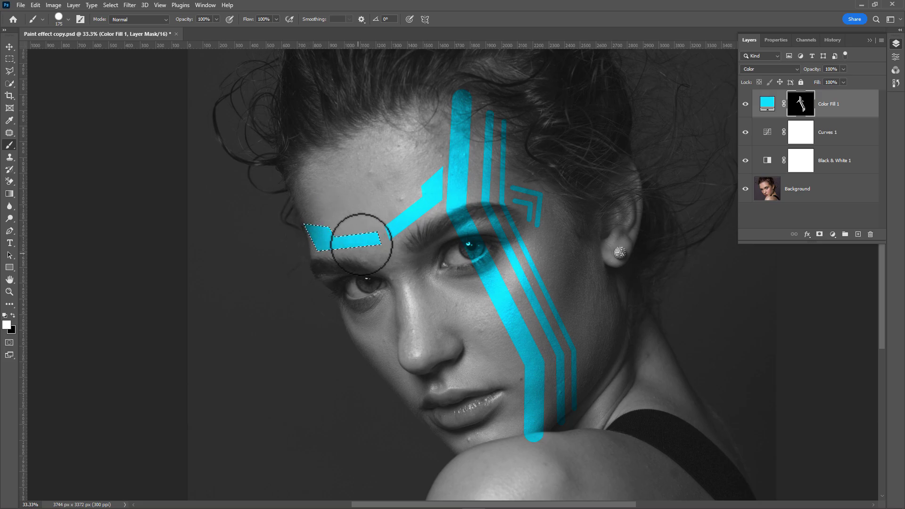
key(ctrl+d)
Draw a thin 25 px cyan line running inside the forehead bands.
key(bracketleft)
key(bracketleft)
key(bracketleft)
key(bracketleft)
key(bracketleft)
key(bracketleft)
key(bracketleft)
key(bracketleft)
key(bracketleft)
key(bracketleft)
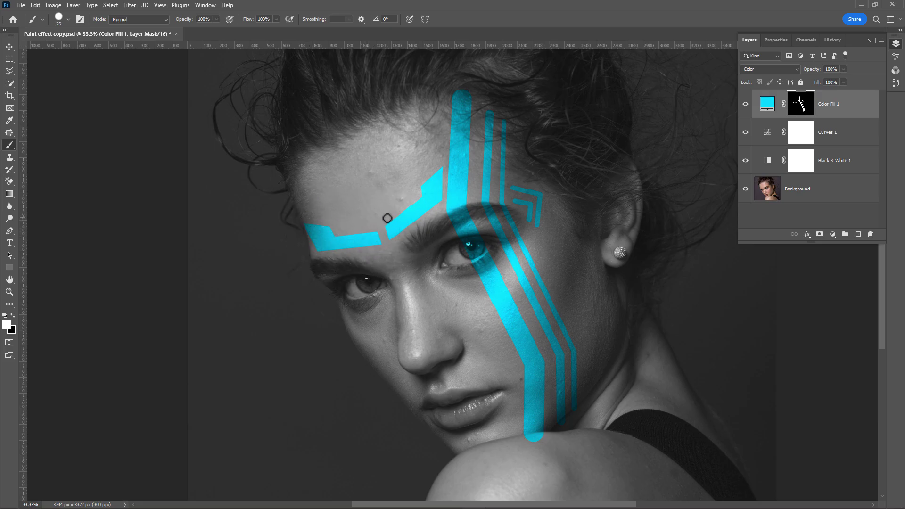
shift+click(417, 195)
click(374, 224)
shift+click(336, 231)
Paint a 70 px straight cyan line down the nose to just below its tip.
key(bracketright)
key(bracketright)
key(bracketright)
key(bracketright)
key(bracketright)
key(bracketright)
key(bracketright)
key(bracketright)
key(bracketright)
click(392, 266)
shift+click(415, 366)
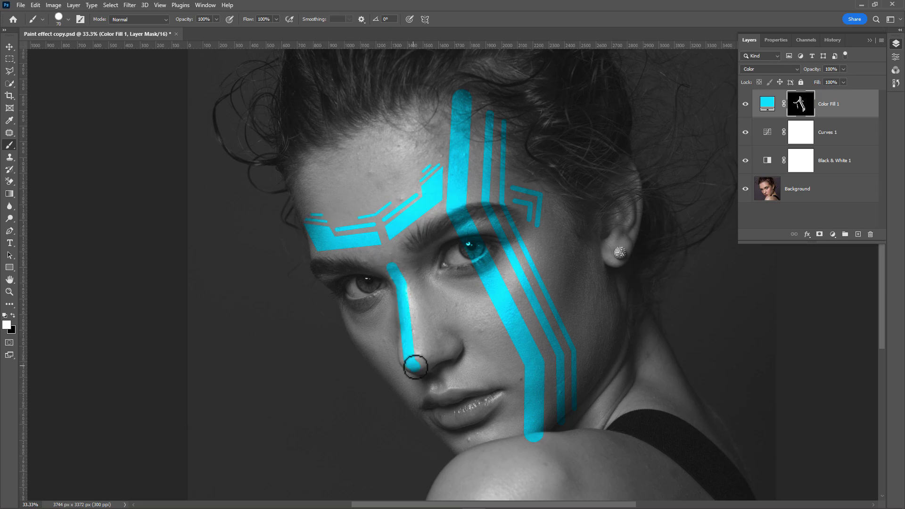
click(438, 384)
Zoom in on the ear and paint a thin cyan curve along its rim.
drag(474, 415, 448, 338)
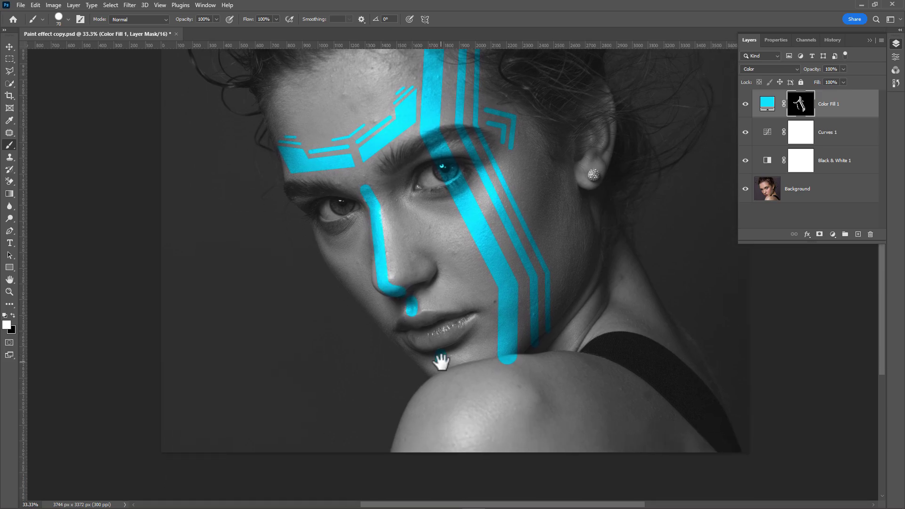
scroll(515, 317, up, 5)
key(ctrl+plus)
mouse_move(545, 337)
mouse_down()
mouse_move(492, 281)
mouse_move(519, 253)
mouse_move(492, 203)
mouse_up()
key(bracketleft)
key(bracketleft)
key(bracketleft)
key(bracketleft)
key(bracketleft)
mouse_move(534, 161)
mouse_down()
mouse_move(543, 236)
mouse_move(529, 282)
mouse_move(501, 310)
mouse_up()
key(bracketright)
key(bracketright)
key(bracketright)
key(bracketright)
key(bracketright)
key(x)
key(x)
key(x)
key(x)
drag(535, 171, 516, 154)
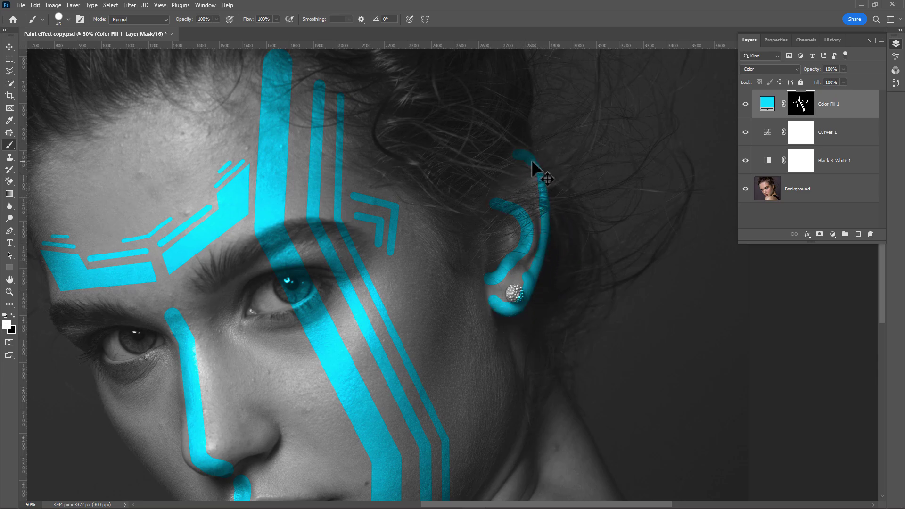
Paint black over the earring to keep it silver.
key(x)
key(x)
key(x)
click(514, 292)
drag(301, 298, 448, 257)
Split Color Fill 1's Underlying Layer Blend If sliders to about 31/135 and 198/239.
right_click(862, 111)
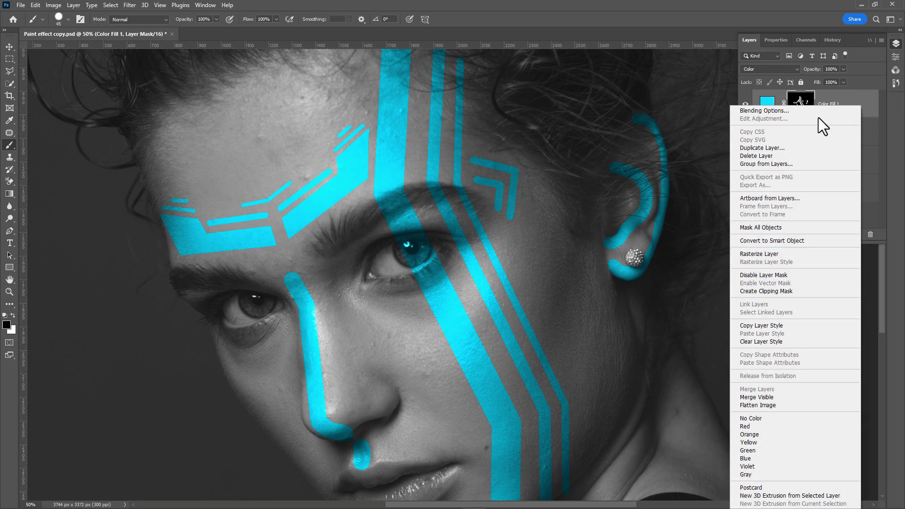
click(820, 112)
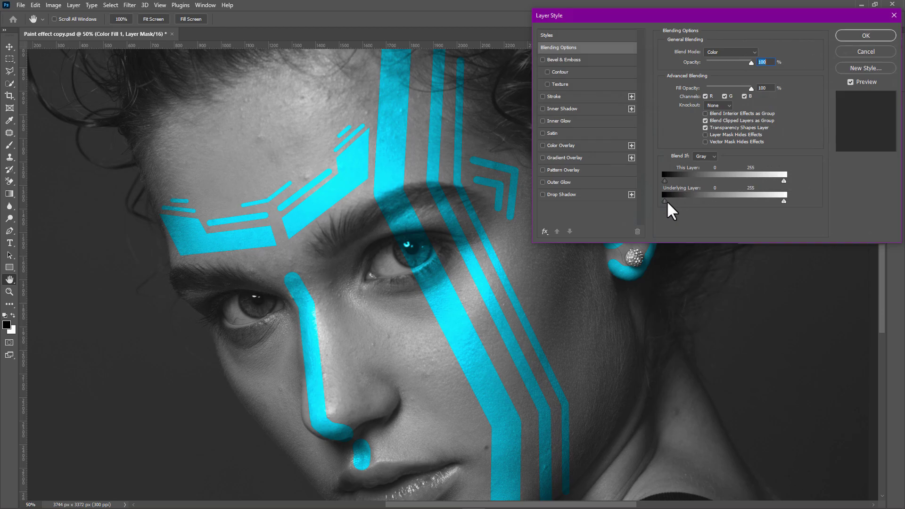
drag(665, 201, 722, 201)
drag(664, 202, 729, 202)
mouse_move(784, 201)
mouse_down()
mouse_move(741, 207)
mouse_move(777, 207)
mouse_up()
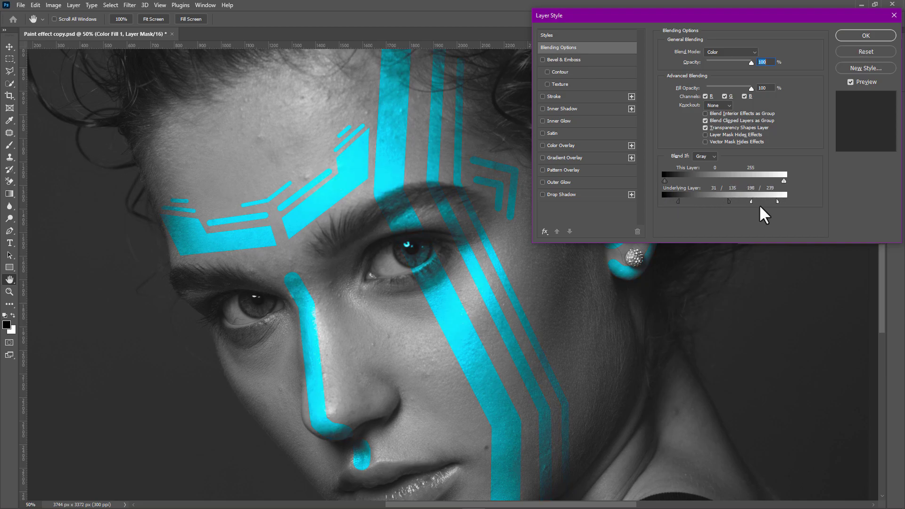
click(861, 38)
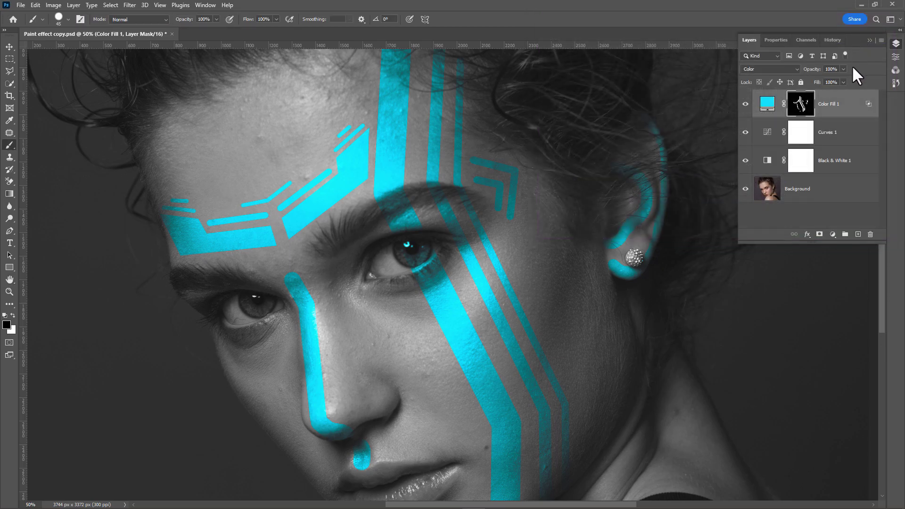
Add a second cyan Solid Color fill layer with its mask inverted to black.
click(832, 234)
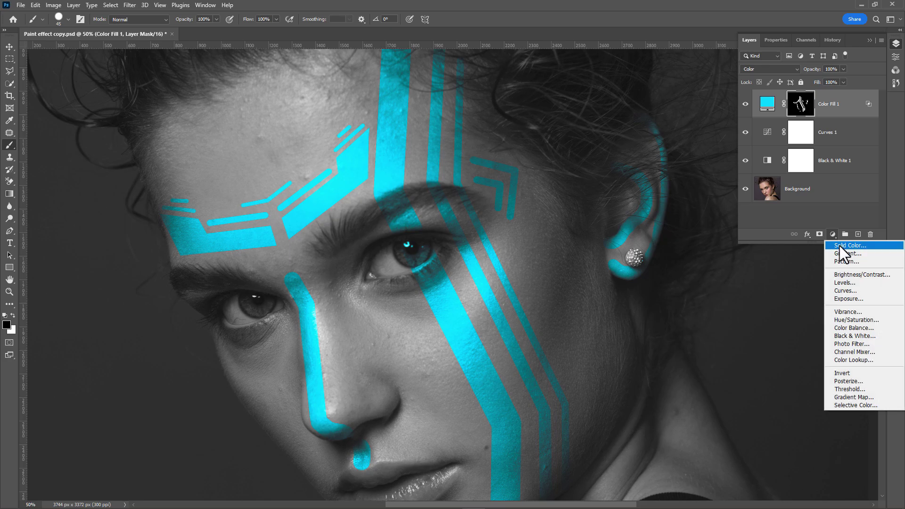
click(839, 245)
key(ctrl+v)
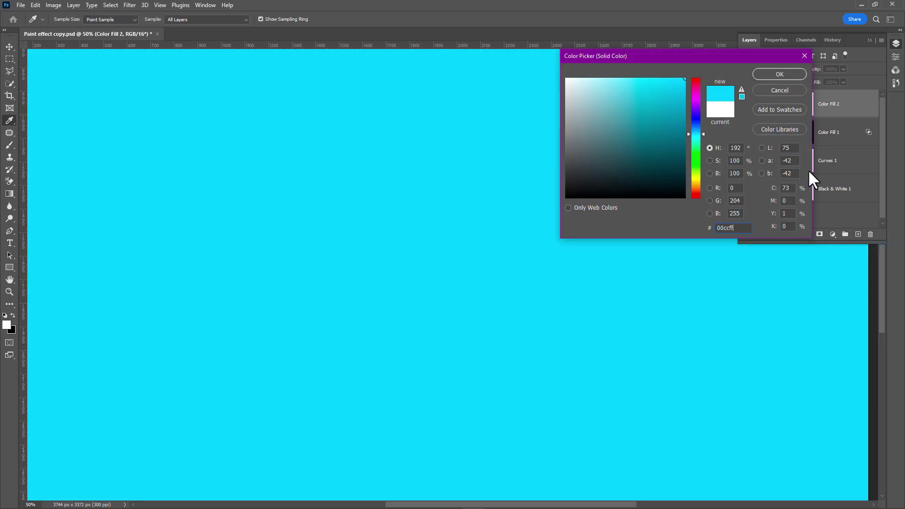
click(779, 74)
click(800, 103)
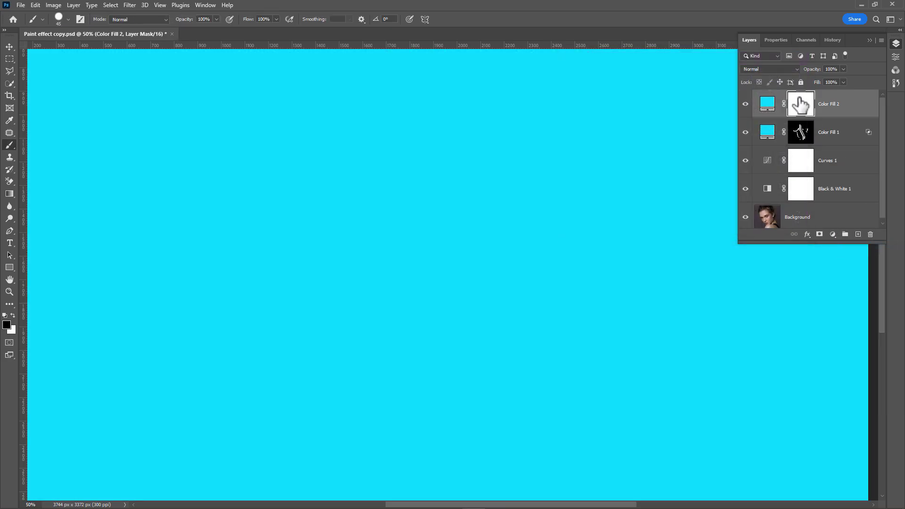
key(ctrl+i)
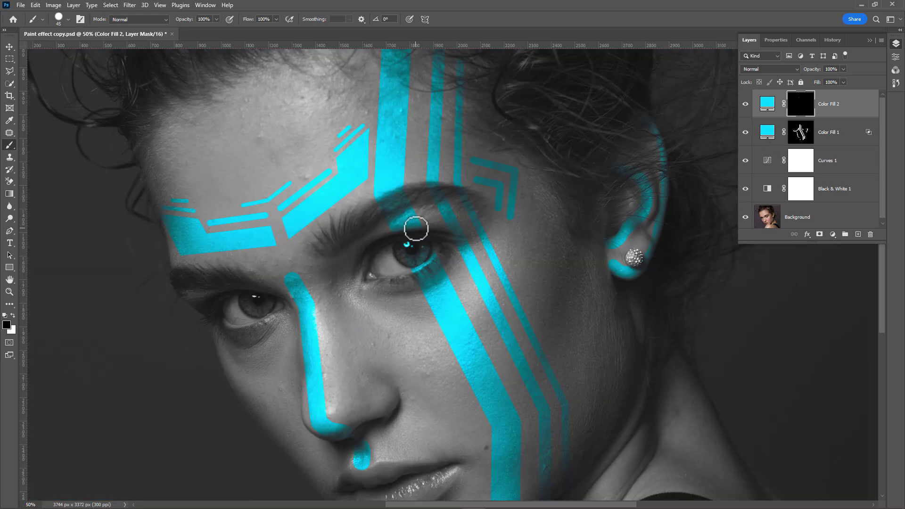
Paint black on Color Fill 1's mask to clear the stripe's cyan from the iris.
key(bracketright)
key(bracketright)
key(bracketright)
key(bracketright)
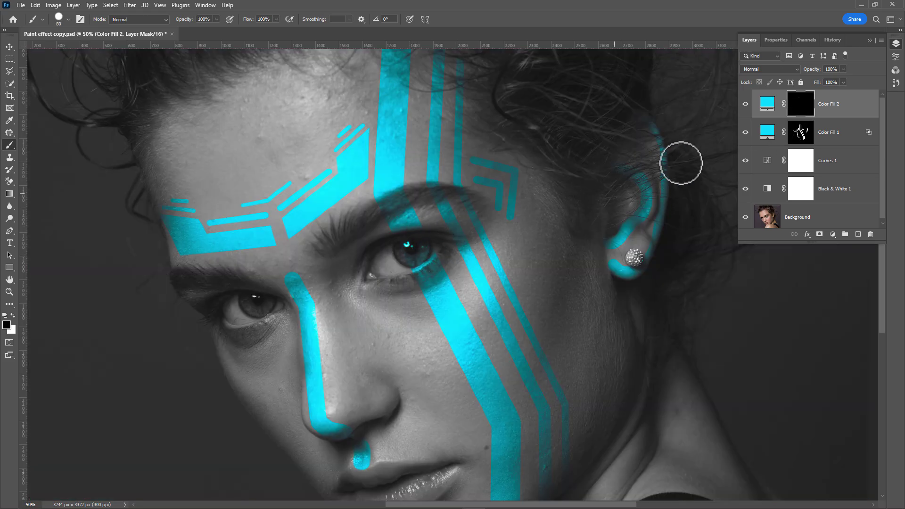
click(801, 135)
key(x)
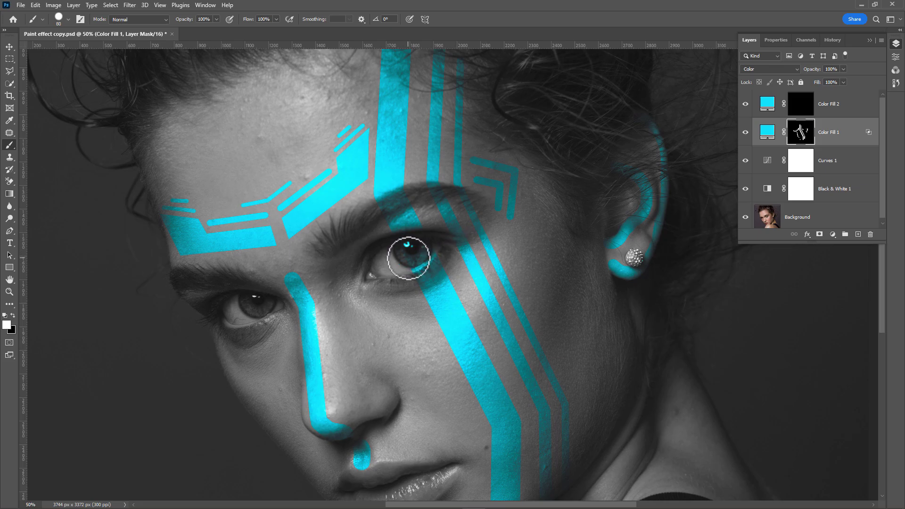
key(x)
mouse_move(409, 258)
mouse_down()
mouse_move(437, 241)
mouse_move(404, 262)
mouse_move(435, 238)
mouse_move(410, 250)
mouse_up()
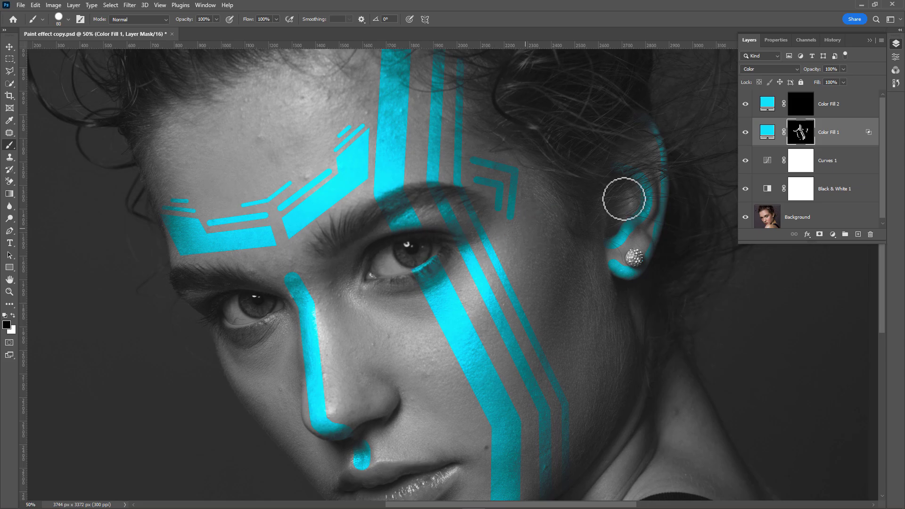
Paint white with a 45 px brush on Color Fill 2's mask over both irises.
click(800, 105)
key(x)
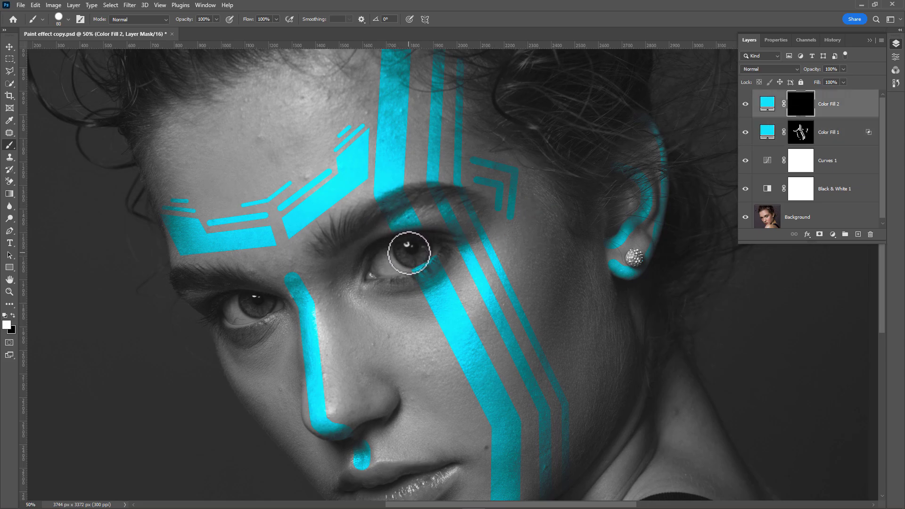
key(bracketleft)
key(bracketleft)
key(bracketleft)
key(bracketleft)
mouse_move(400, 249)
mouse_down()
mouse_move(425, 249)
mouse_move(406, 251)
mouse_up()
mouse_move(246, 297)
mouse_down()
mouse_move(265, 307)
mouse_move(245, 305)
mouse_move(255, 310)
mouse_move(268, 304)
mouse_move(249, 299)
mouse_up()
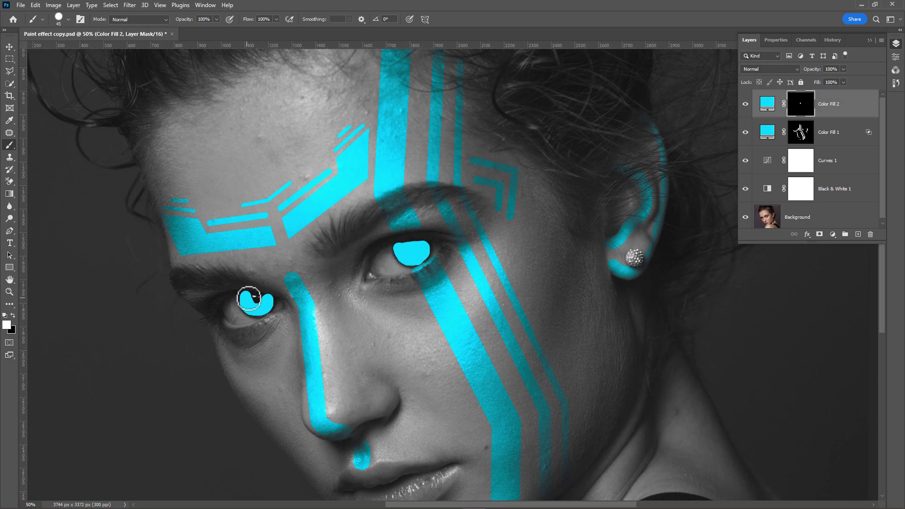
Set Color Fill 2 to Overlay and split its Underlying Layer black slider to 7/123.
click(772, 70)
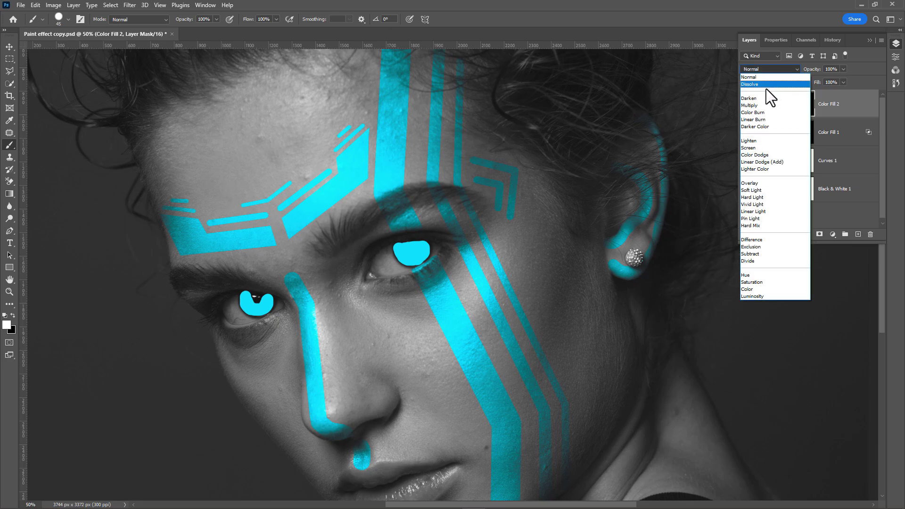
click(752, 184)
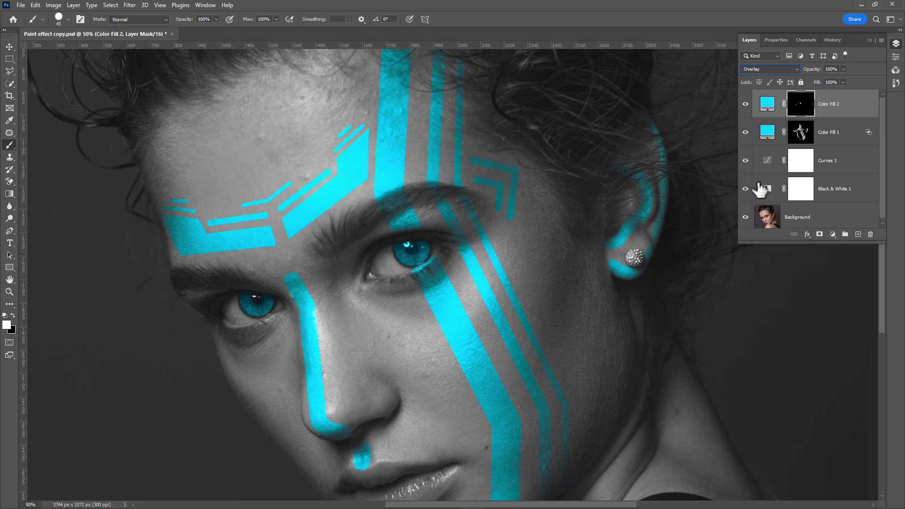
double_click(871, 112)
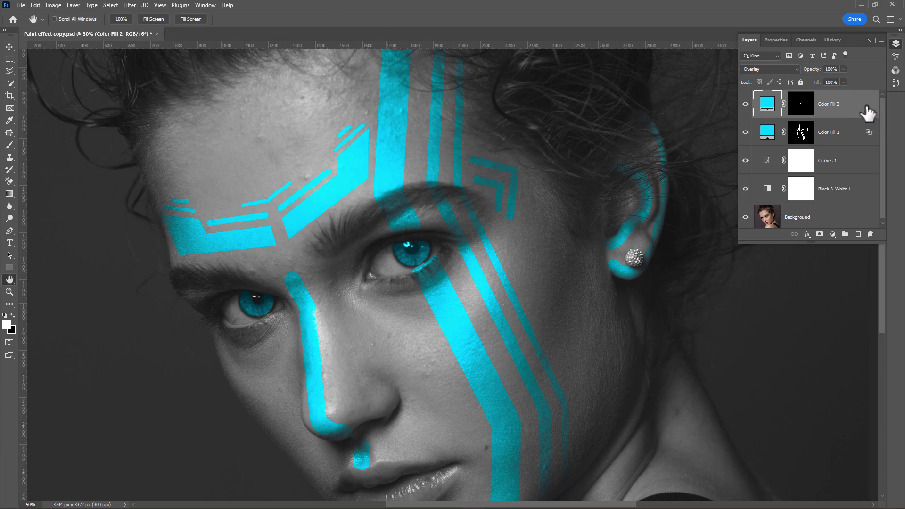
drag(667, 198, 708, 201)
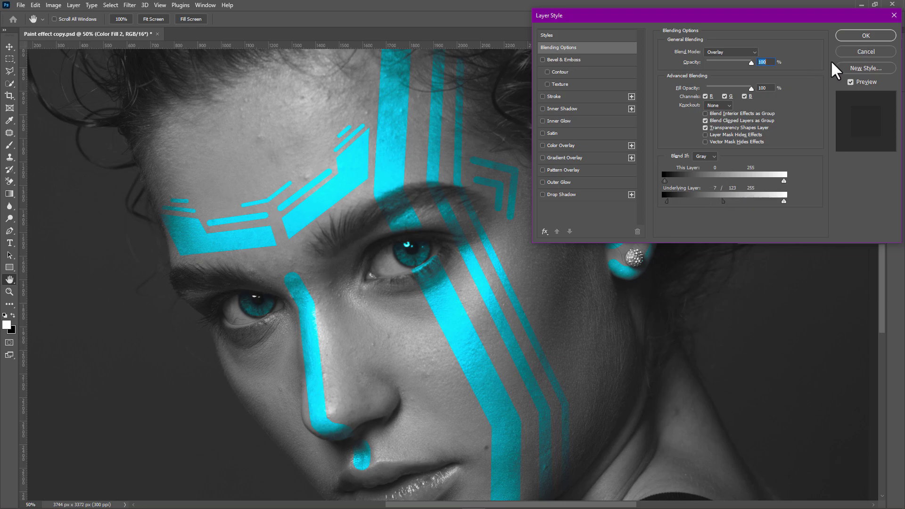
click(865, 36)
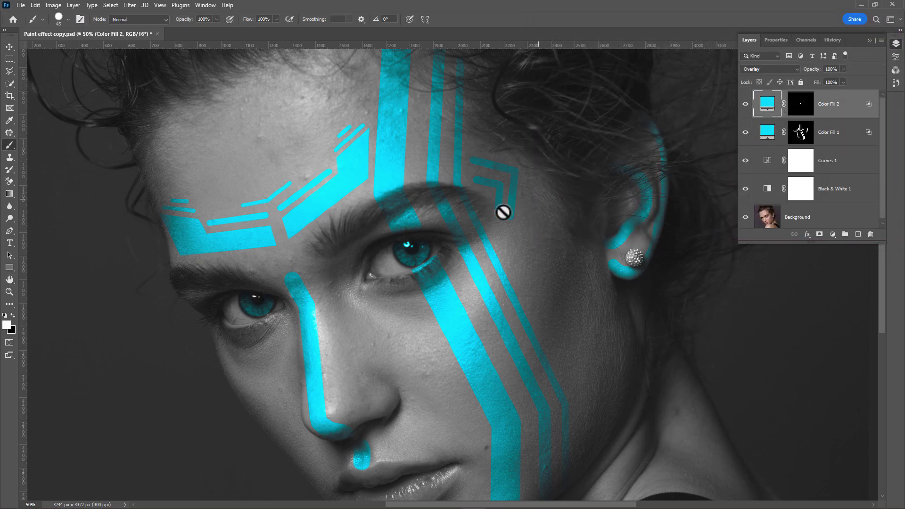
key(z)
alt+click(490, 202)
Paint black with a 70 px brush to remove the rounded stripe end near the chin.
click(560, 376)
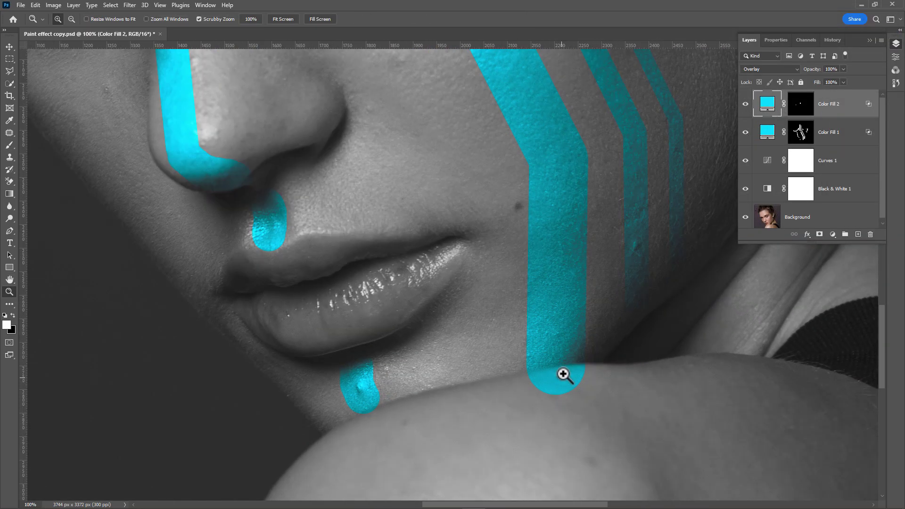
key(b)
key(bracketright)
key(bracketright)
key(bracketright)
key(x)
drag(517, 388, 582, 377)
key(z)
key(ctrl+0)
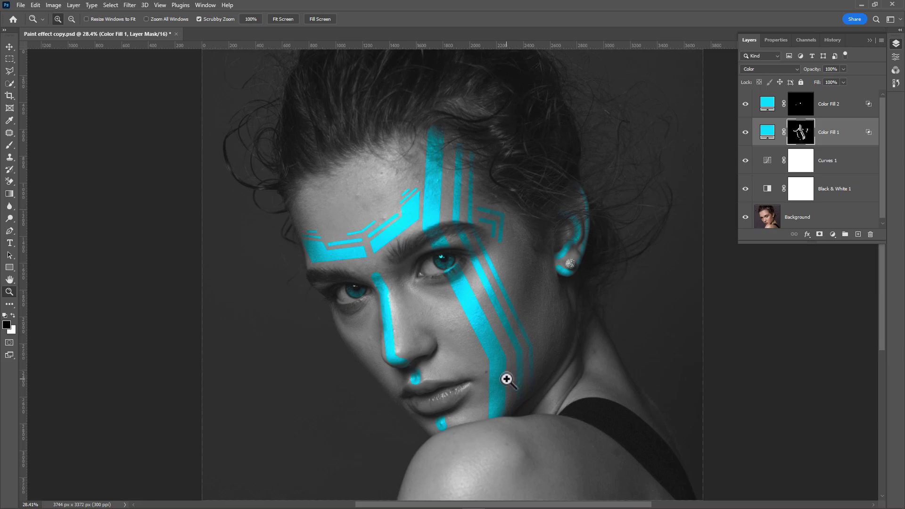
Feather Color Fill 1's mask by 1.0 px and stamp all visible layers into Layer 1.
double_click(801, 135)
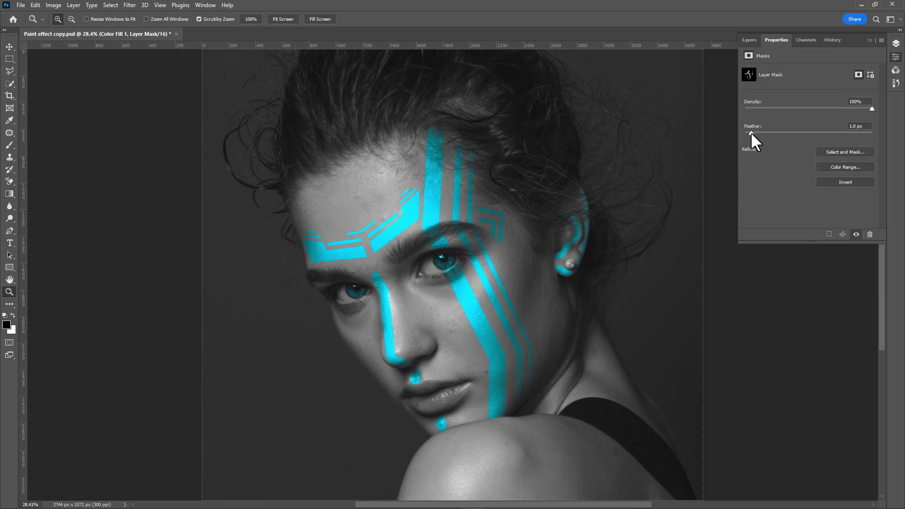
click(750, 40)
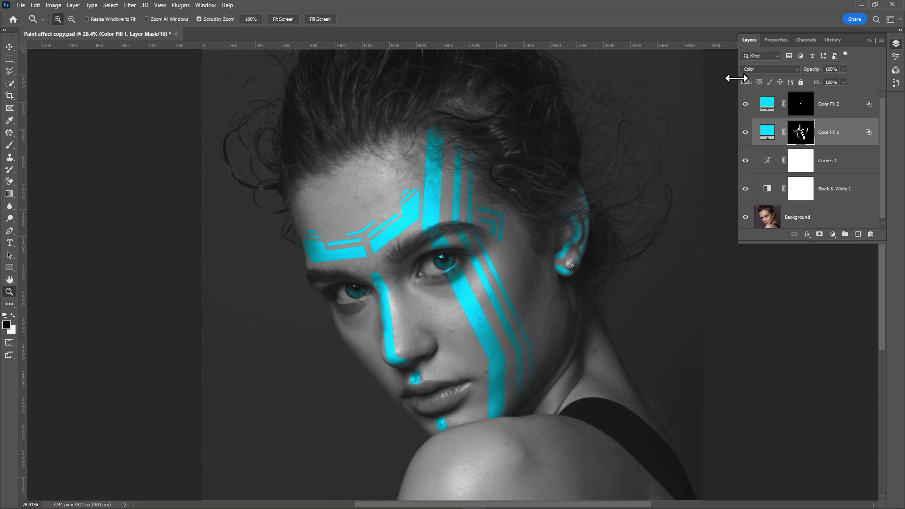
click(864, 111)
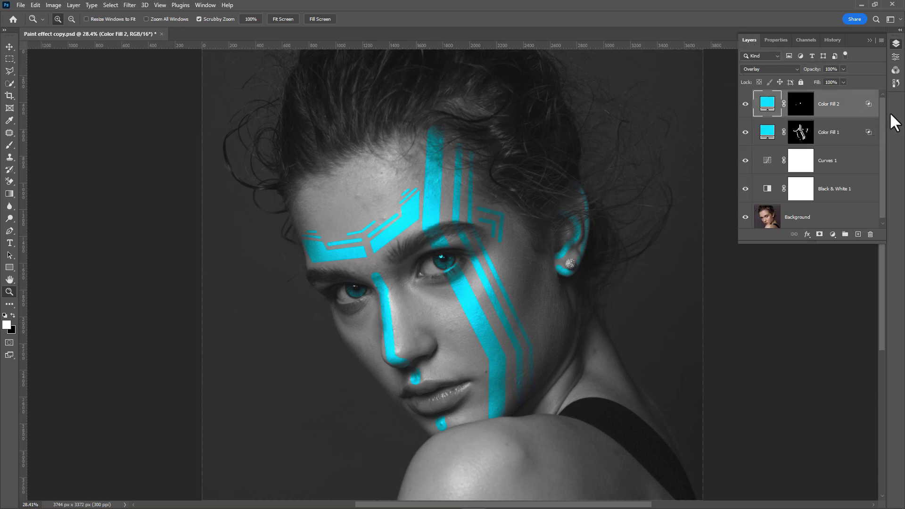
key(ctrl+shift+alt+e)
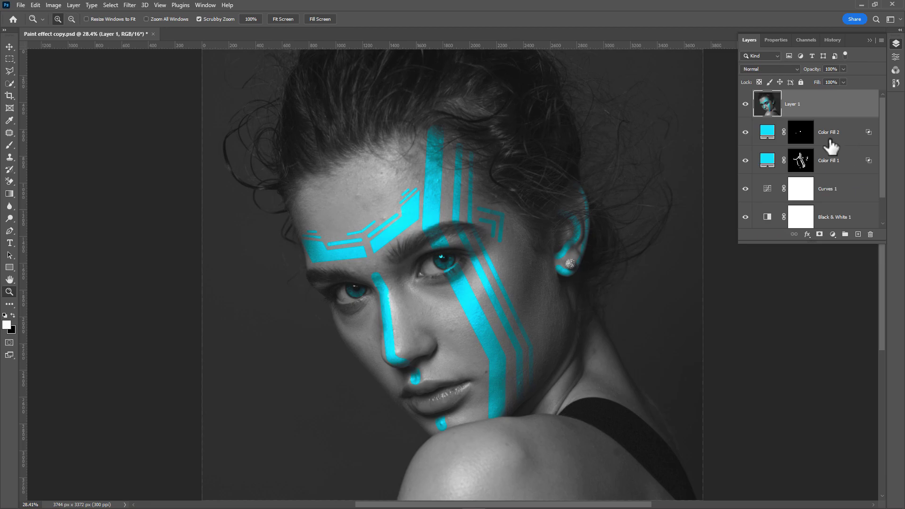
Convert Layer 1 to a Smart Object and launch the Camera Raw Filter on it.
right_click(801, 104)
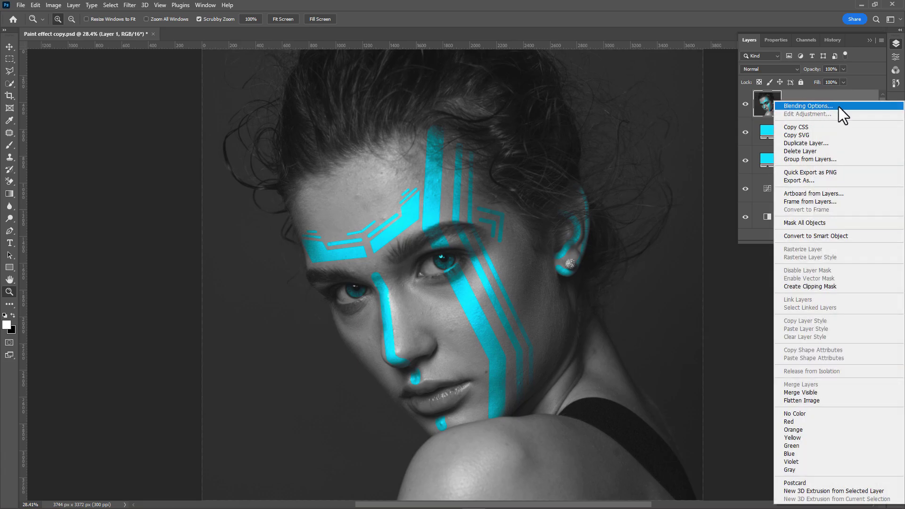
click(810, 235)
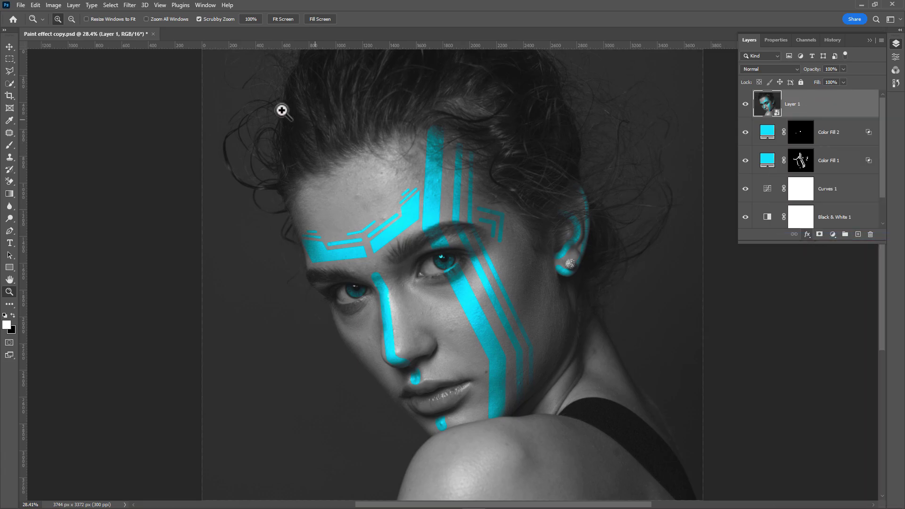
click(132, 3)
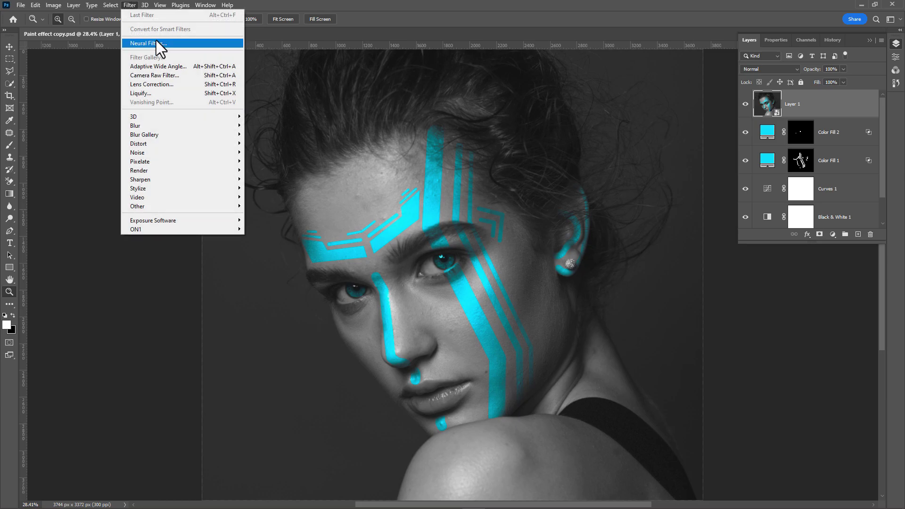
click(177, 78)
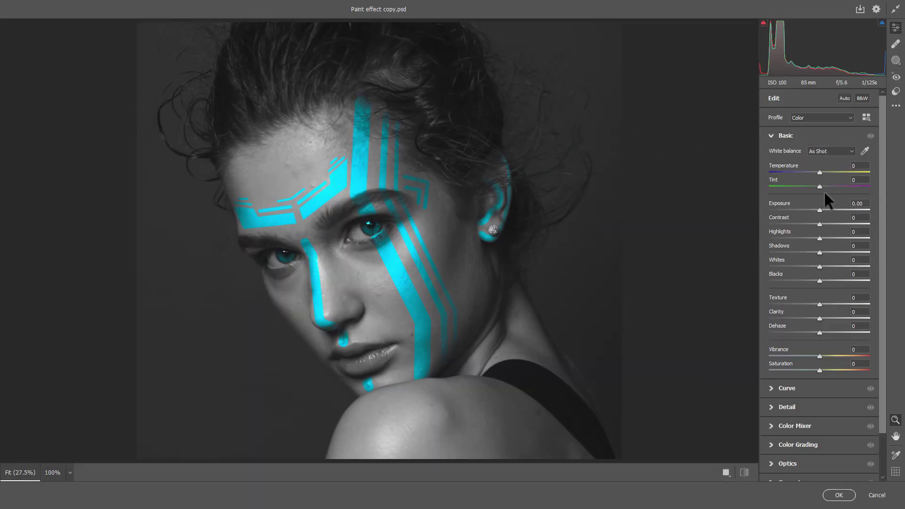
Set Contrast +12, Highlights -21, Shadows -31, Whites -21, and Oranges/Yellows/Greens saturation -100.
drag(817, 224, 756, 262)
click(809, 424)
drag(819, 276, 759, 291)
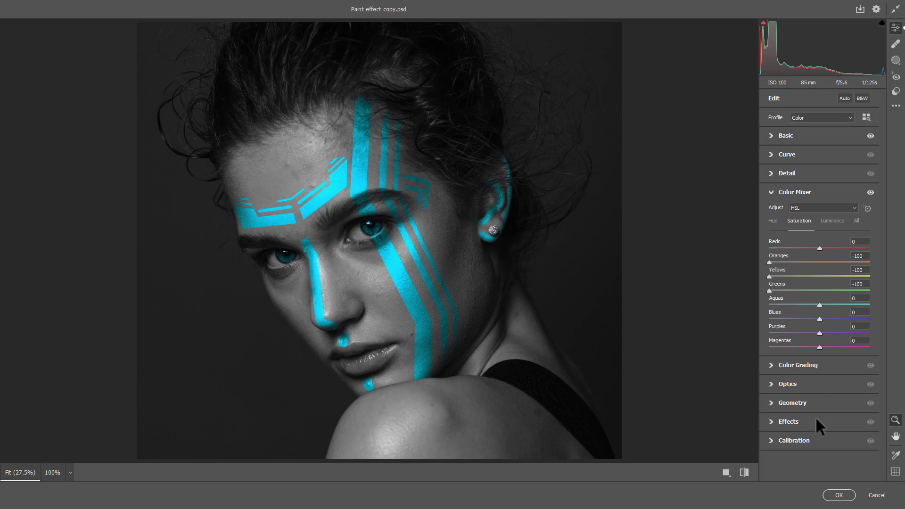